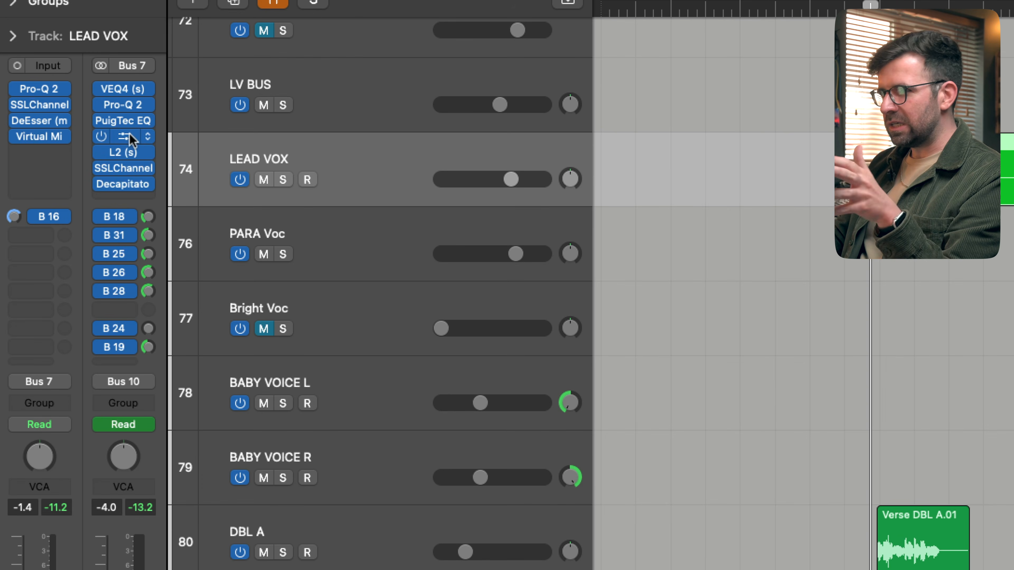
Play the soloed LEAD VOX and compare it with its Pro-Q 2 bypassed and active.
{"action": "left_click_drag", "start_coordinate": [126, 185], "coordinate": [138, 180]}
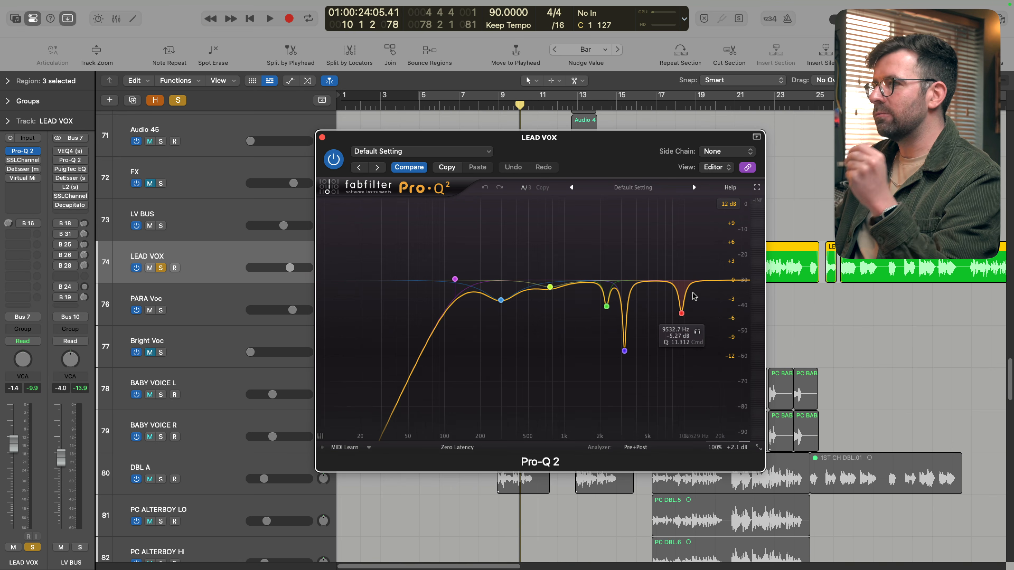
{"action": "key", "text": "space"}
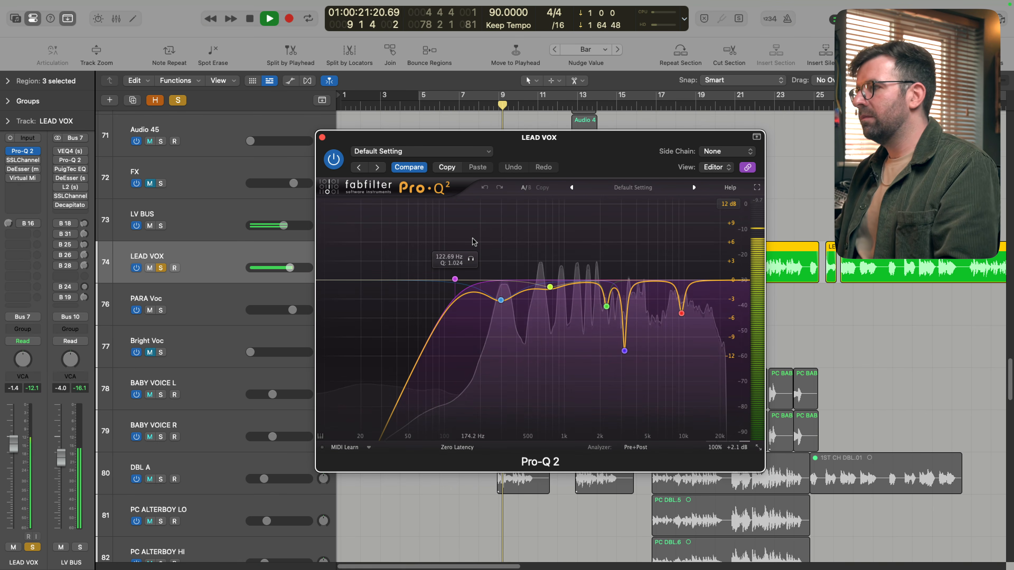
{"action": "left_click", "coordinate": [334, 159]}
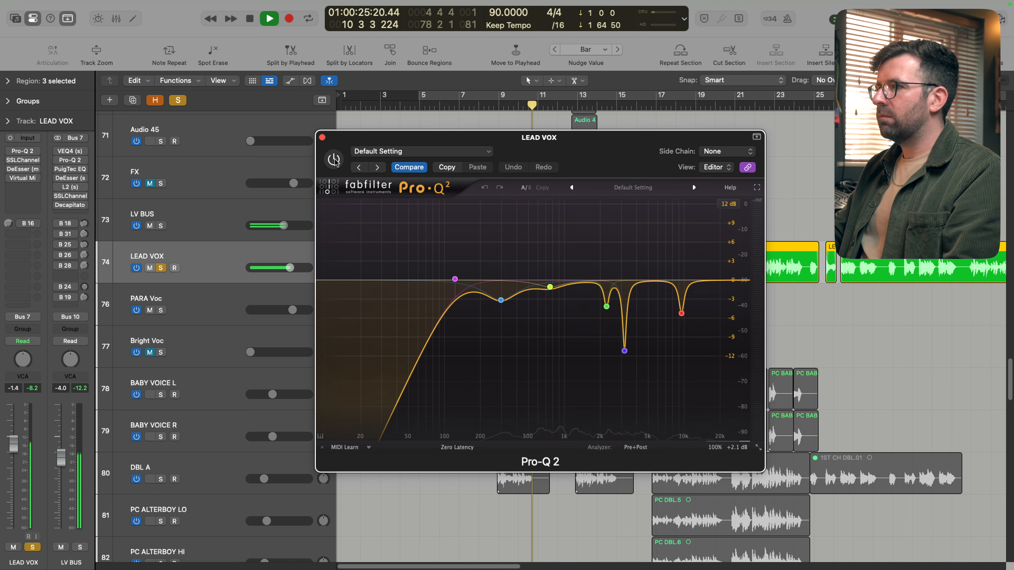
{"action": "left_click", "coordinate": [335, 159]}
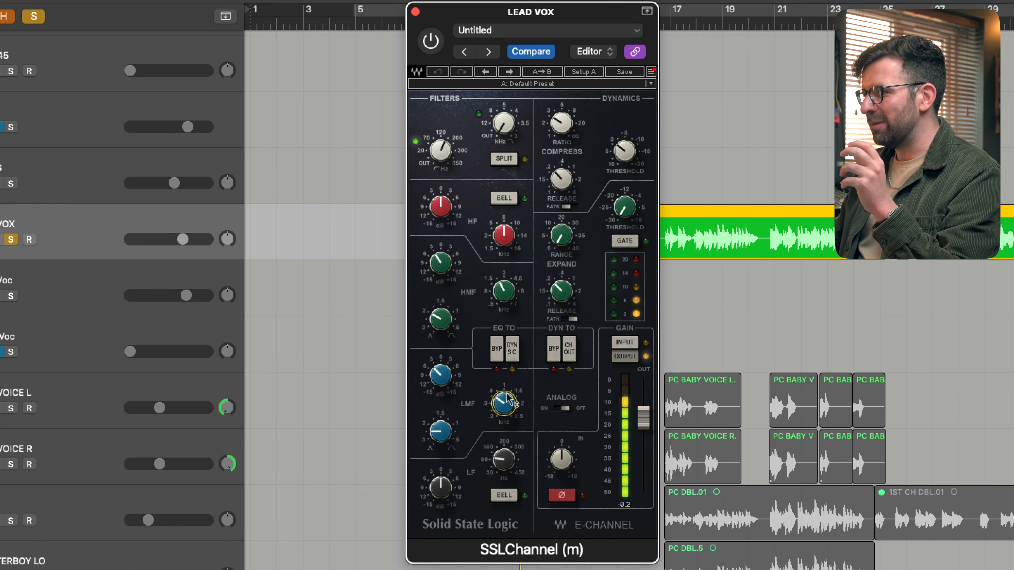
Audition the SSLChannel on LEAD VOX by switching it on and off during playback, leaving it enabled.
{"action": "left_click", "coordinate": [438, 376]}
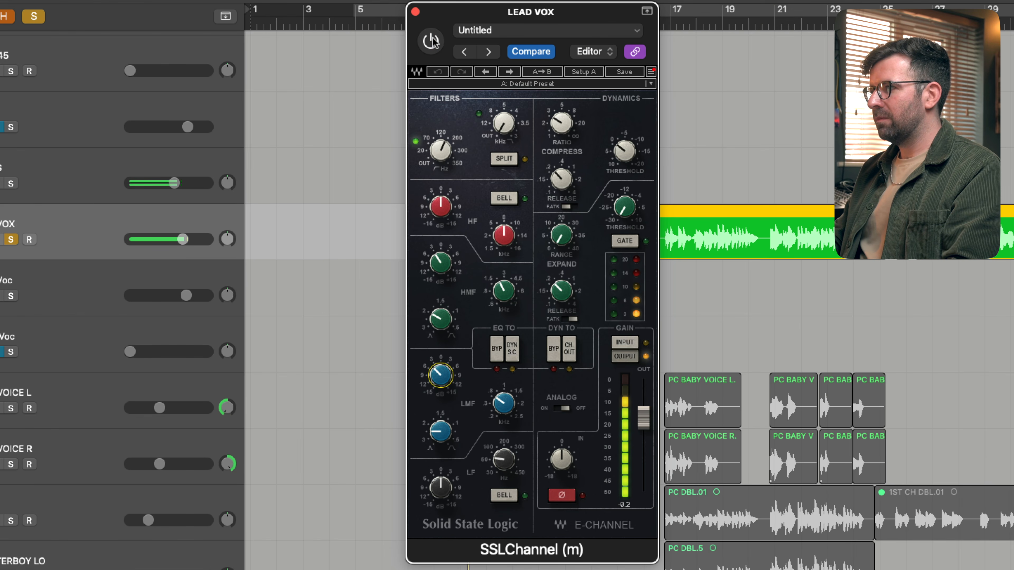
{"action": "left_click", "coordinate": [431, 40]}
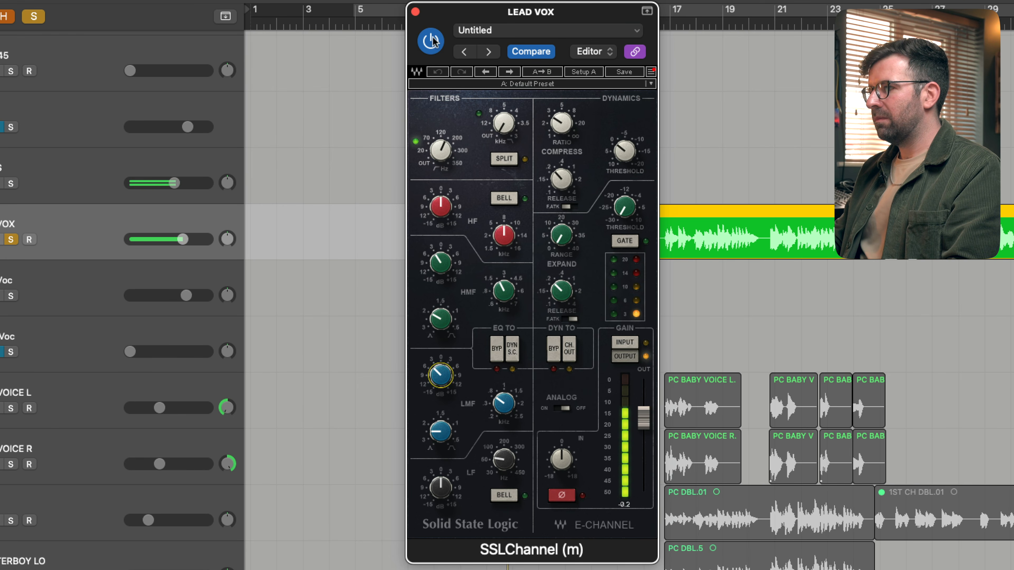
{"action": "left_click", "coordinate": [433, 41]}
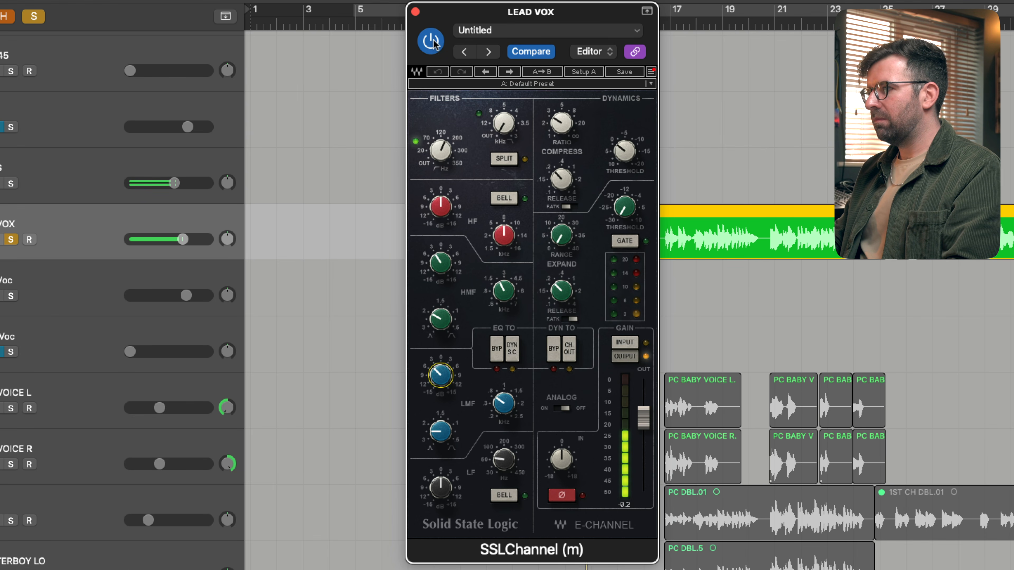
{"action": "left_click", "coordinate": [432, 42]}
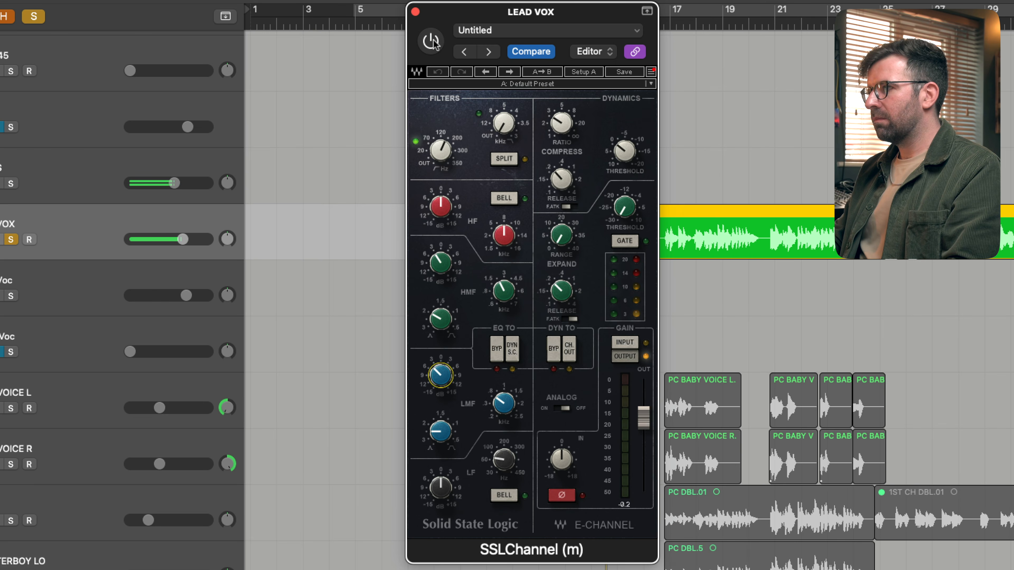
{"action": "left_click", "coordinate": [432, 41]}
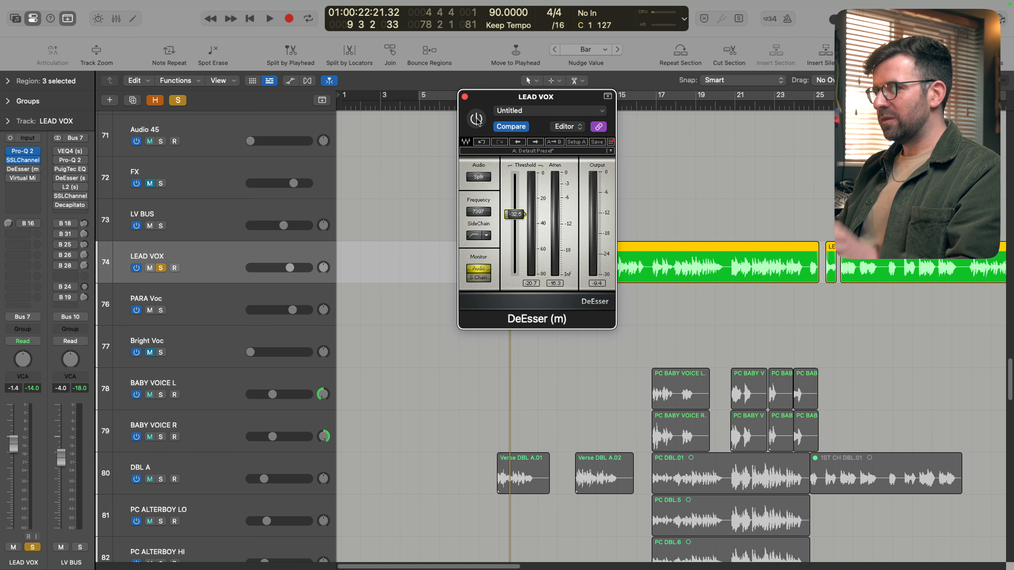
Play the soloed LEAD VOX and enable its DeEsser and Virtual Mix Rack in turn.
{"action": "key", "text": "space"}
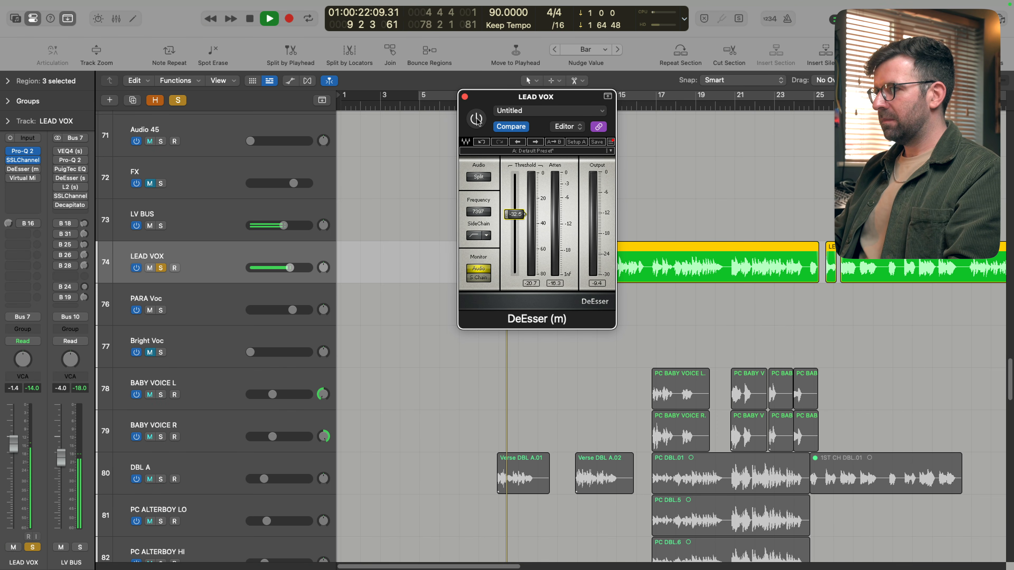
{"action": "left_click", "coordinate": [476, 120]}
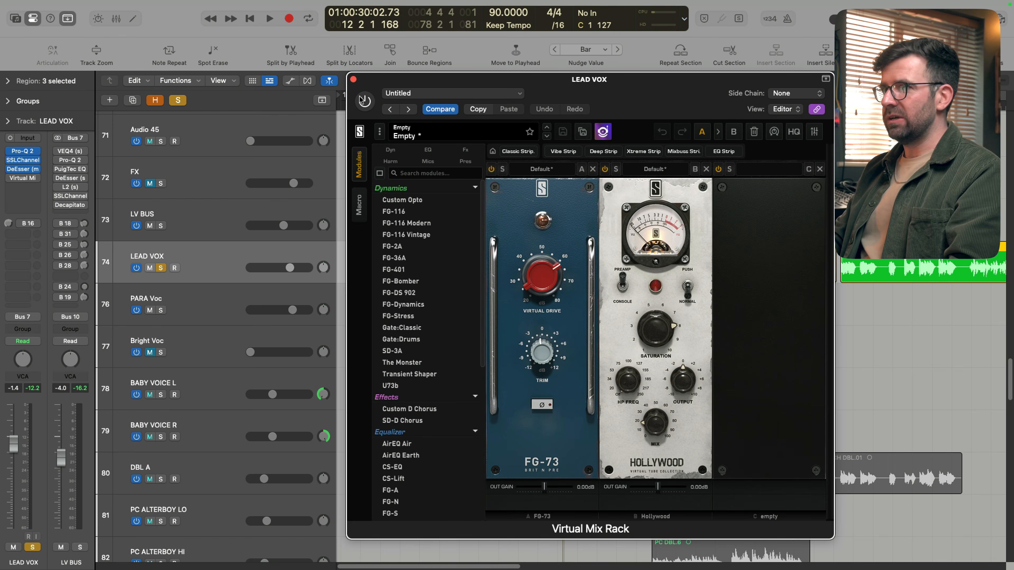
{"action": "key", "text": "space"}
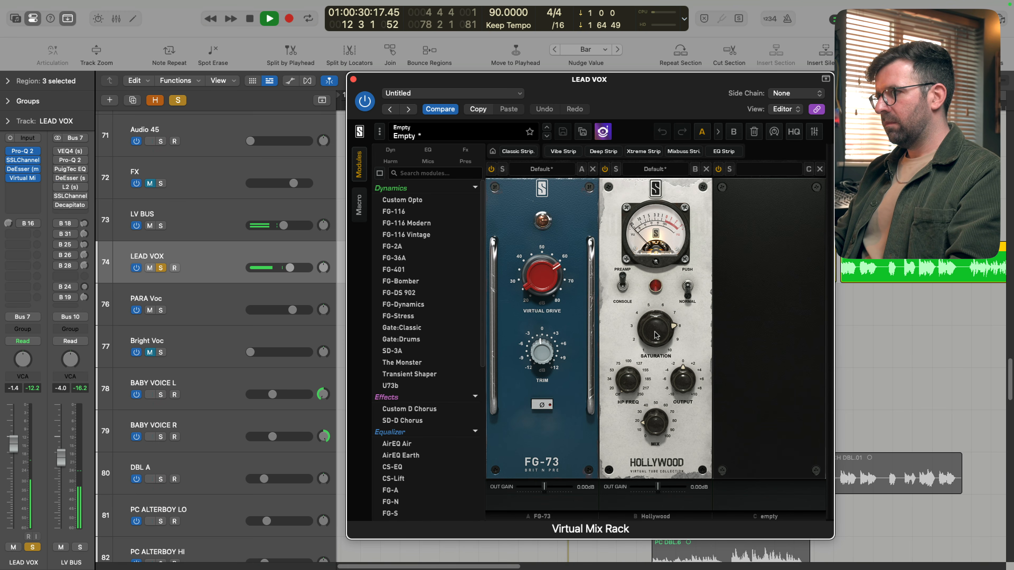
{"action": "left_click_drag", "start_coordinate": [656, 335], "coordinate": [668, 267]}
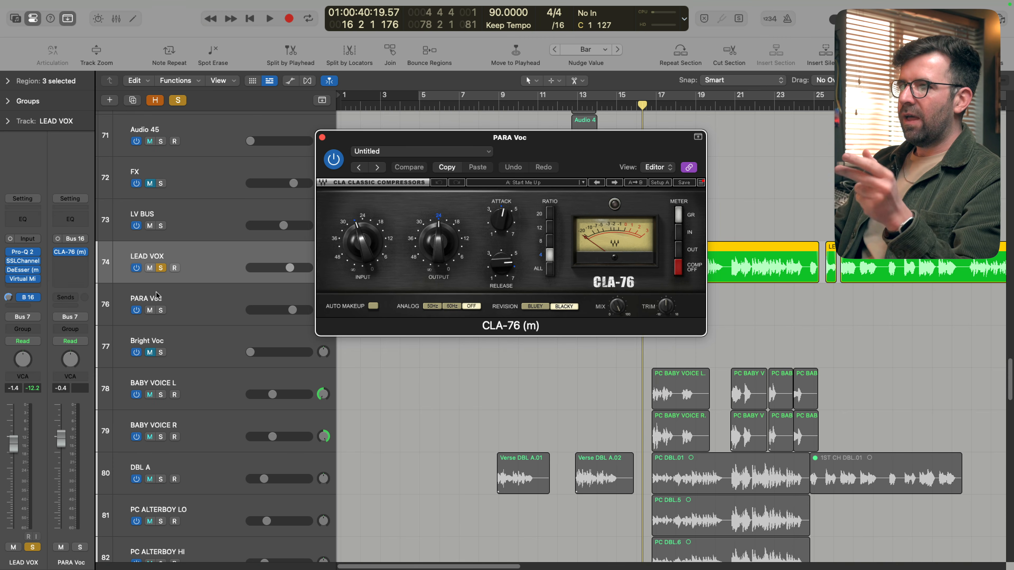
Select the LEAD VOX track and compare the playing mix with PARA Voc muted and unmuted.
{"action": "left_click", "coordinate": [196, 309]}
{"action": "left_click", "coordinate": [215, 270]}
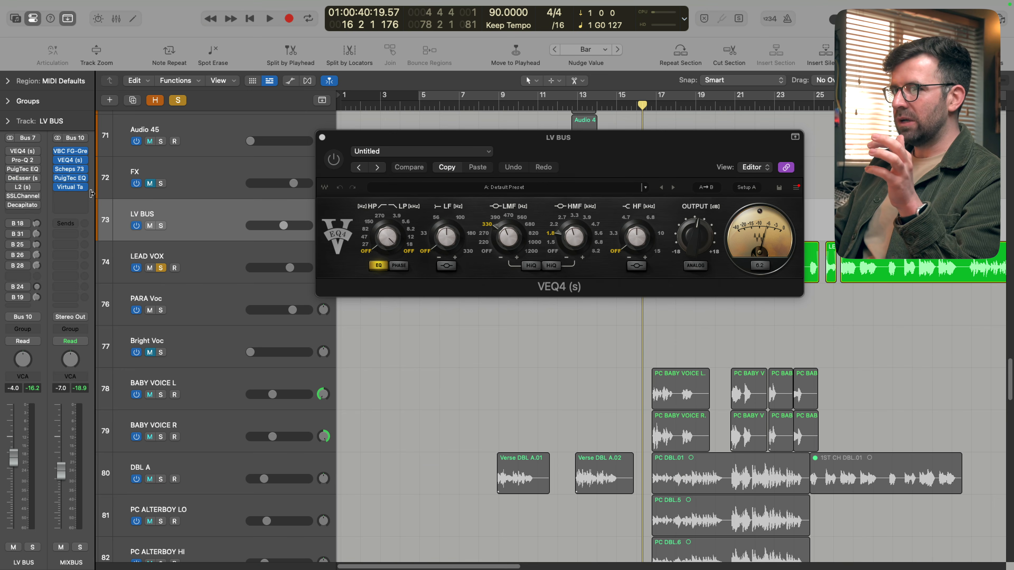
{"action": "left_click", "coordinate": [183, 257]}
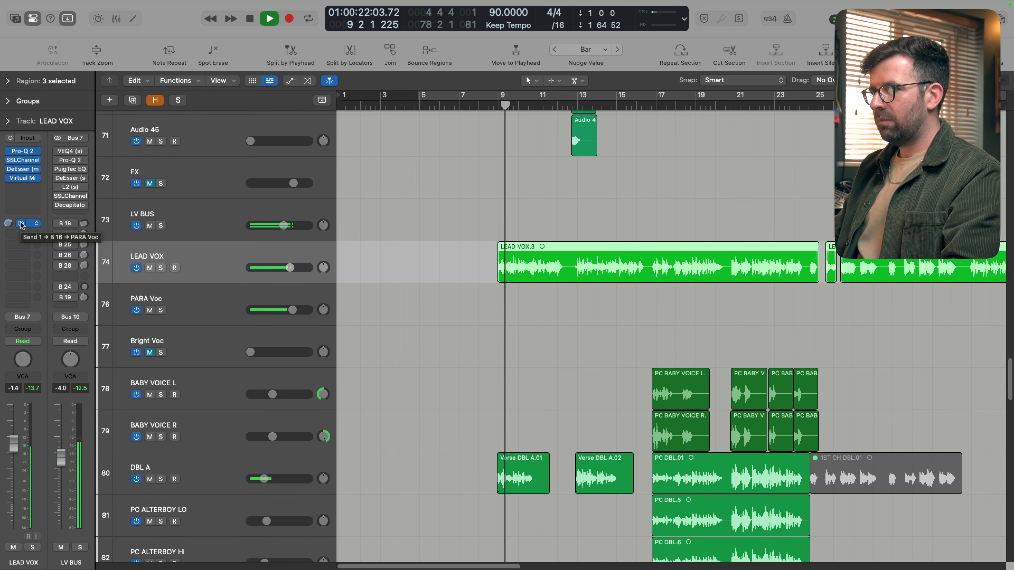
{"action": "left_click", "coordinate": [149, 310]}
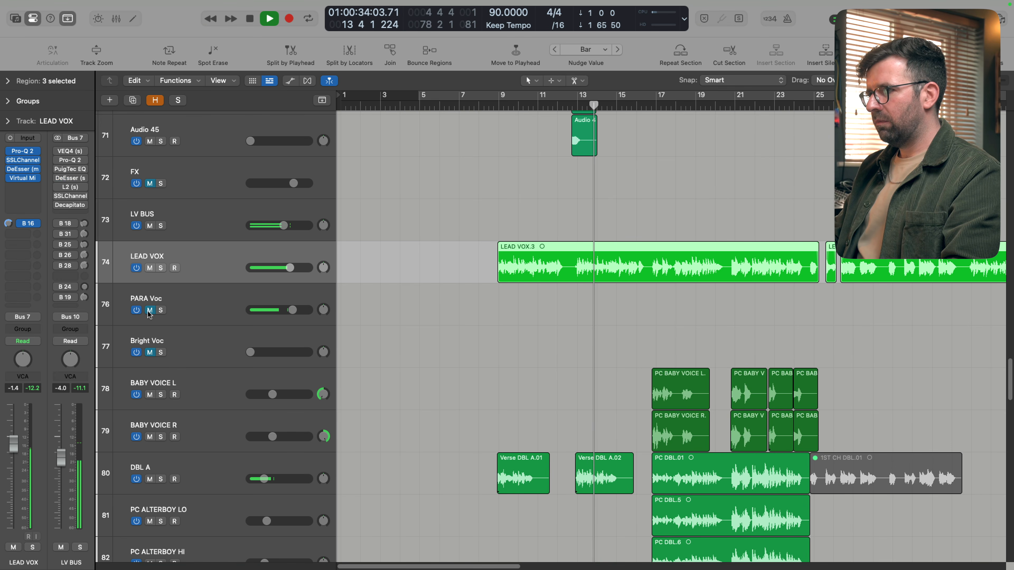
{"action": "left_click", "coordinate": [149, 310]}
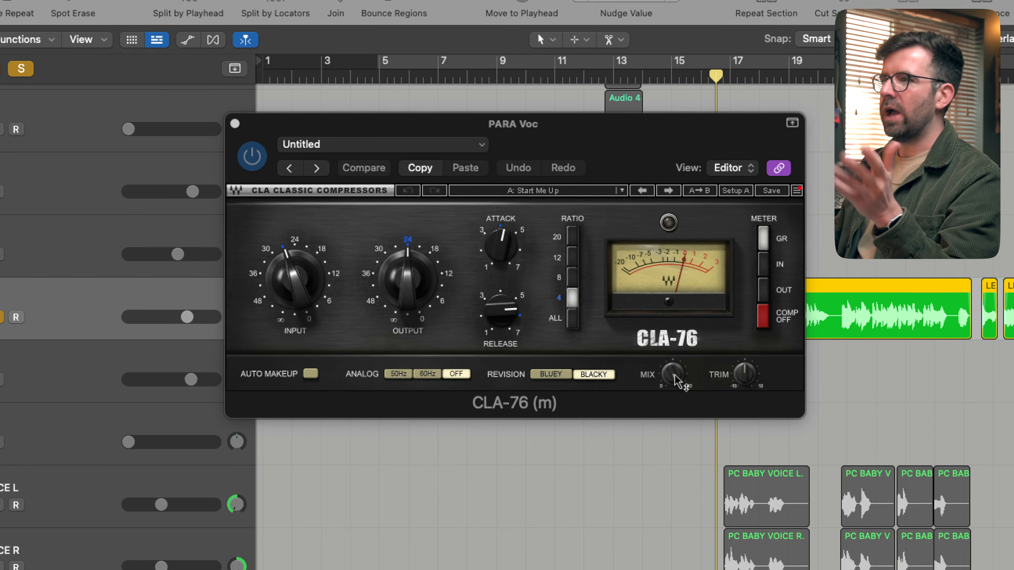
{"action": "mouse_move", "coordinate": [620, 307]}
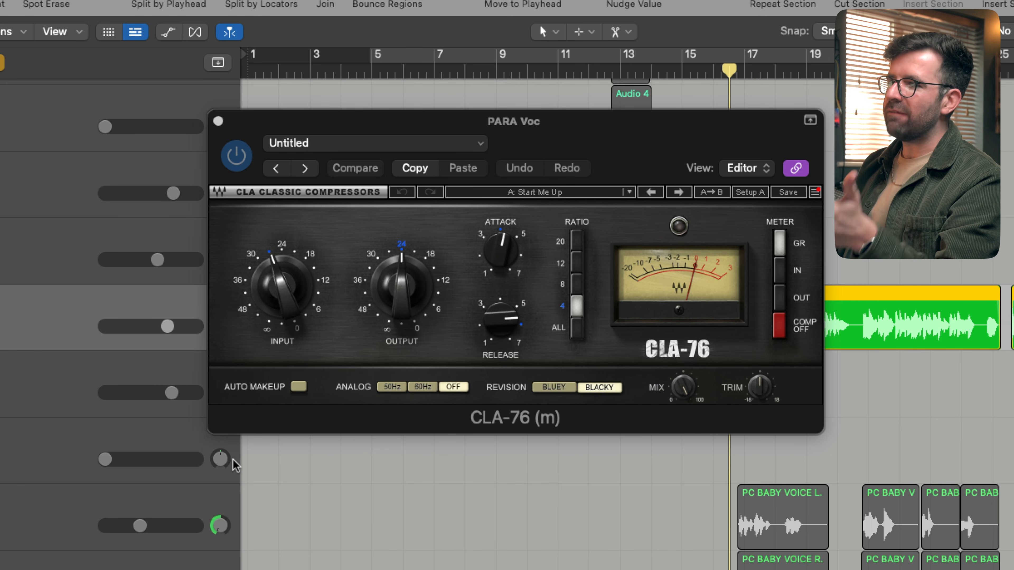
{"action": "left_click", "coordinate": [43, 396]}
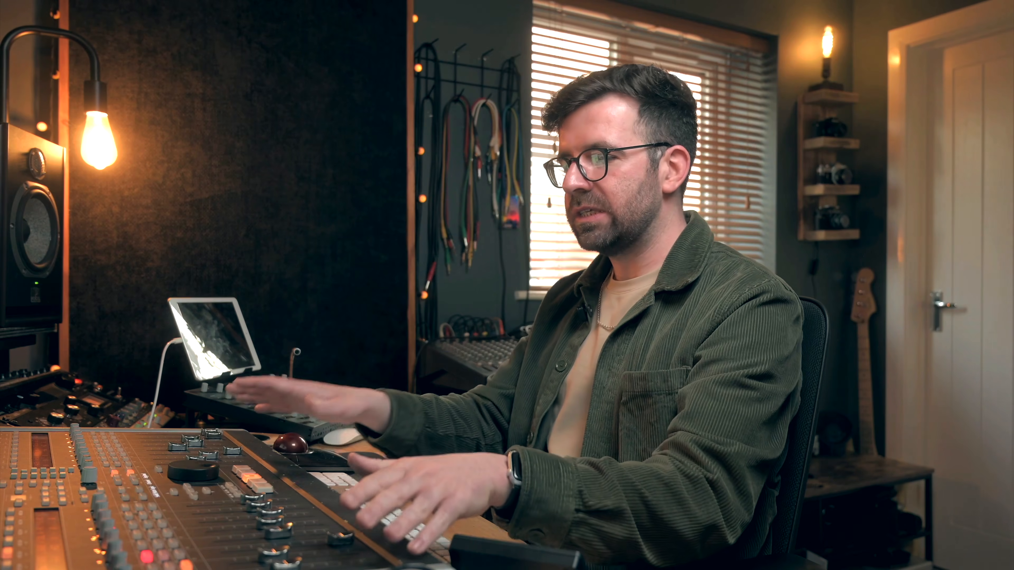
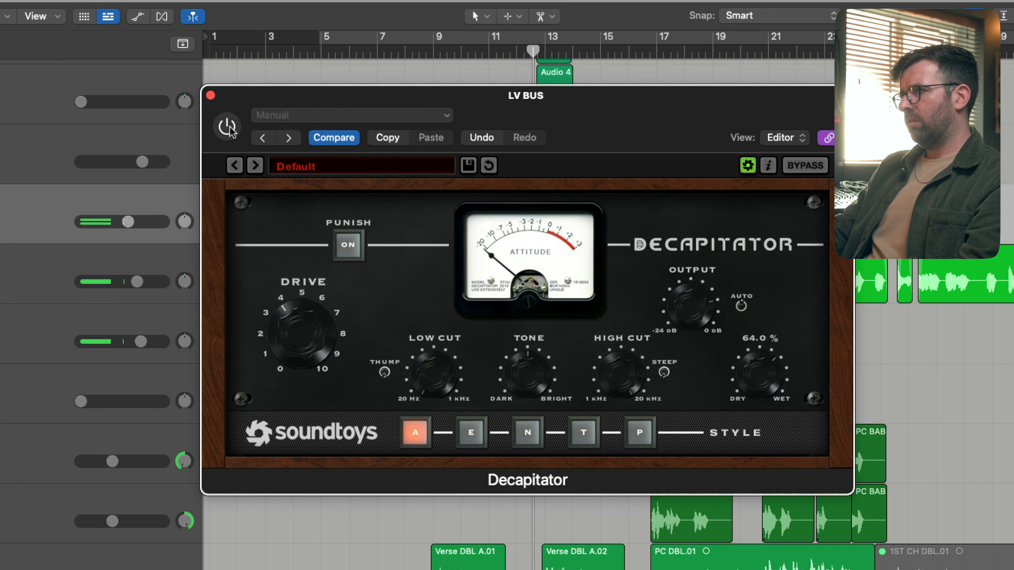
Audition the Decapitator on LV BUS by toggling its bypass during playback, leaving it enabled.
{"action": "left_click", "coordinate": [227, 127]}
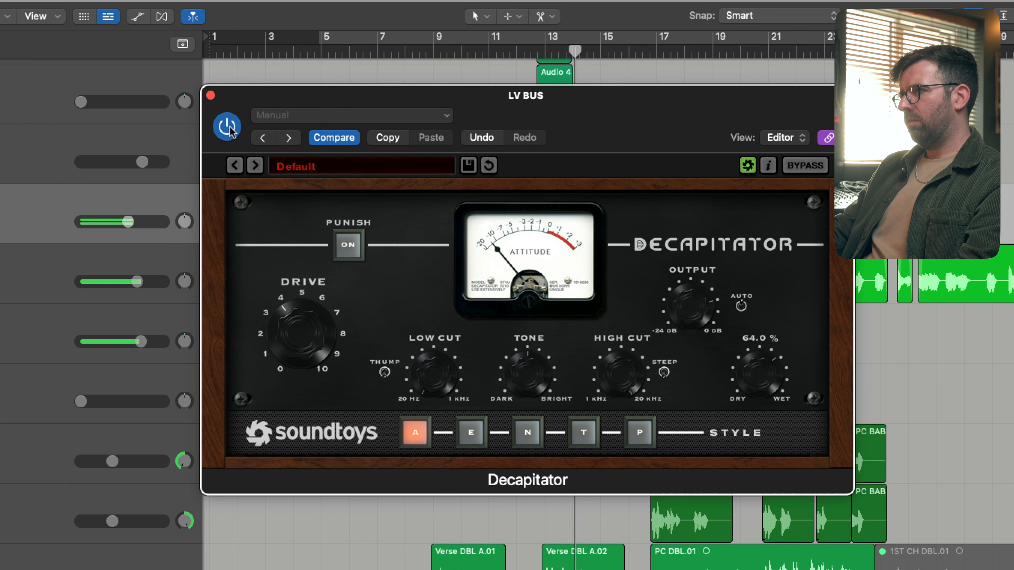
{"action": "left_click", "coordinate": [228, 127]}
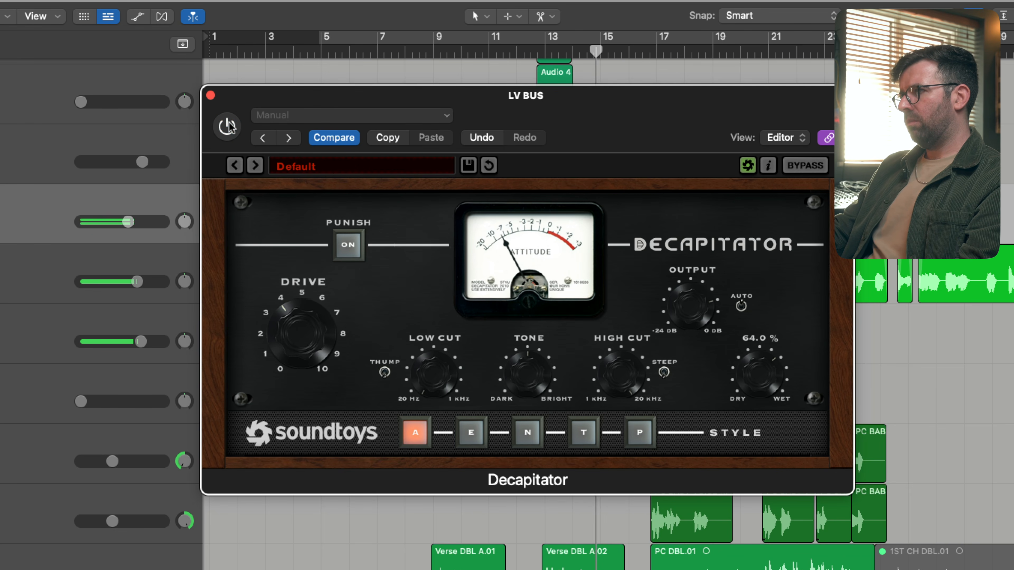
{"action": "left_click", "coordinate": [228, 127]}
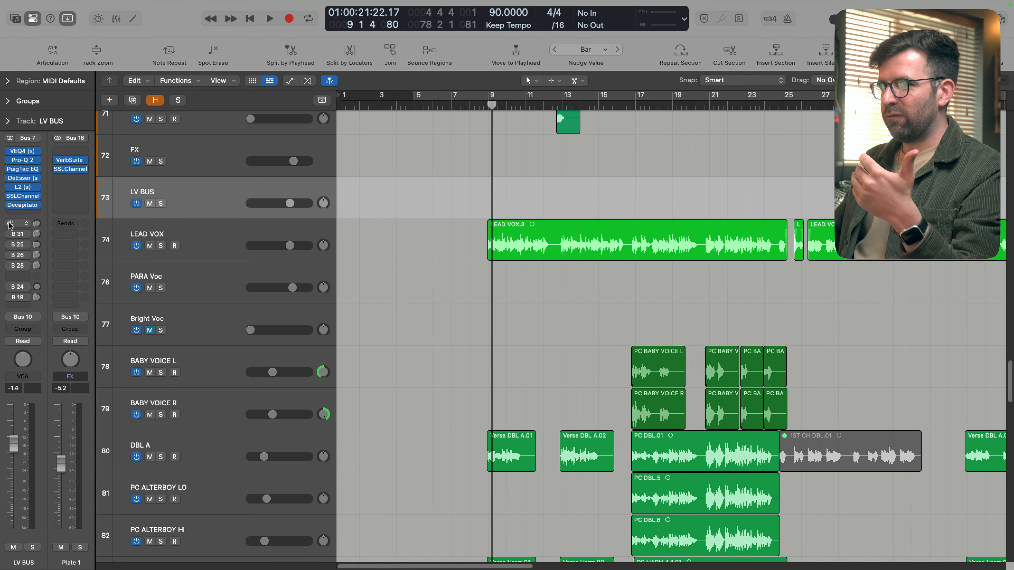
Open the VerbSuite Classics reverb and the SSLChannel on Plate 1 to review their settings.
{"action": "left_click", "coordinate": [70, 161]}
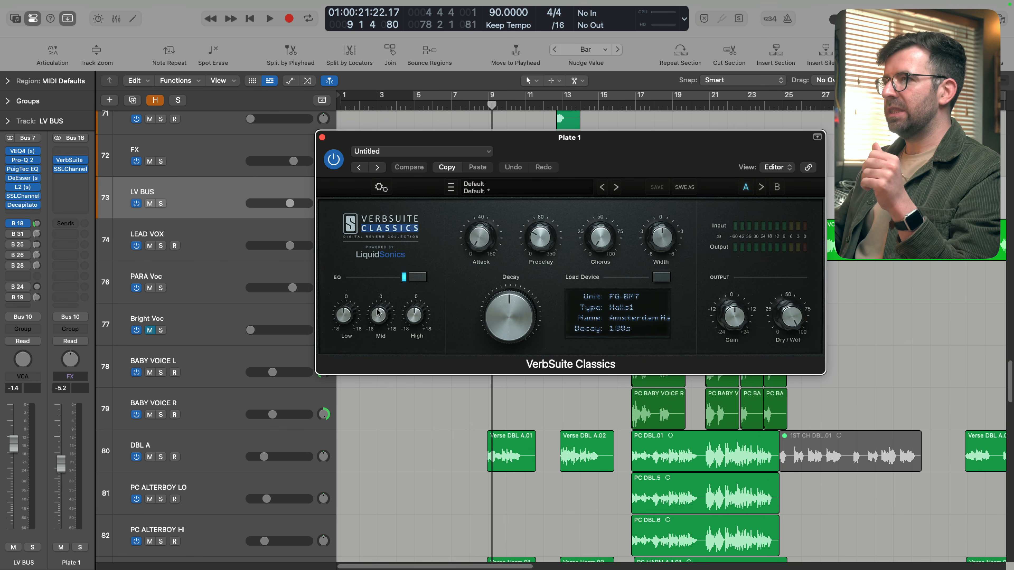
{"action": "left_click", "coordinate": [70, 169]}
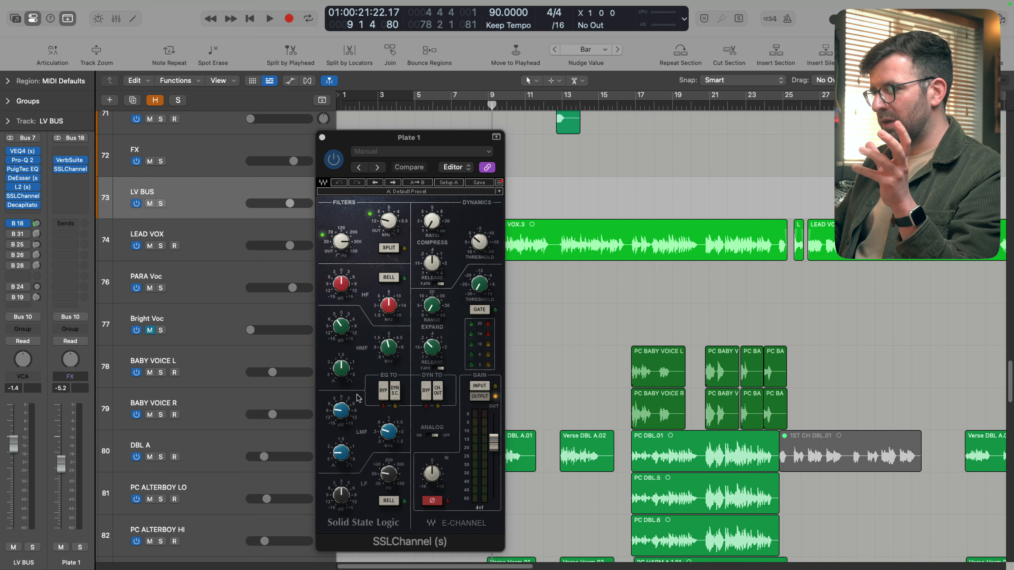
{"action": "left_click_drag", "start_coordinate": [391, 436], "coordinate": [382, 423]}
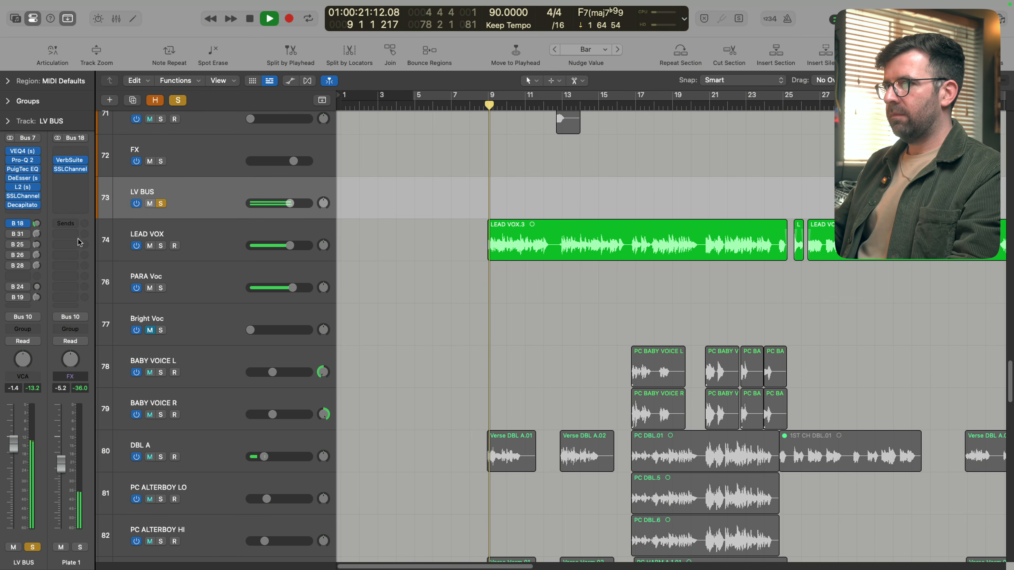
Compare LV BUS with its Bus 18 send off and on during playback, both soloed and in the full mix.
{"action": "left_click", "coordinate": [11, 224]}
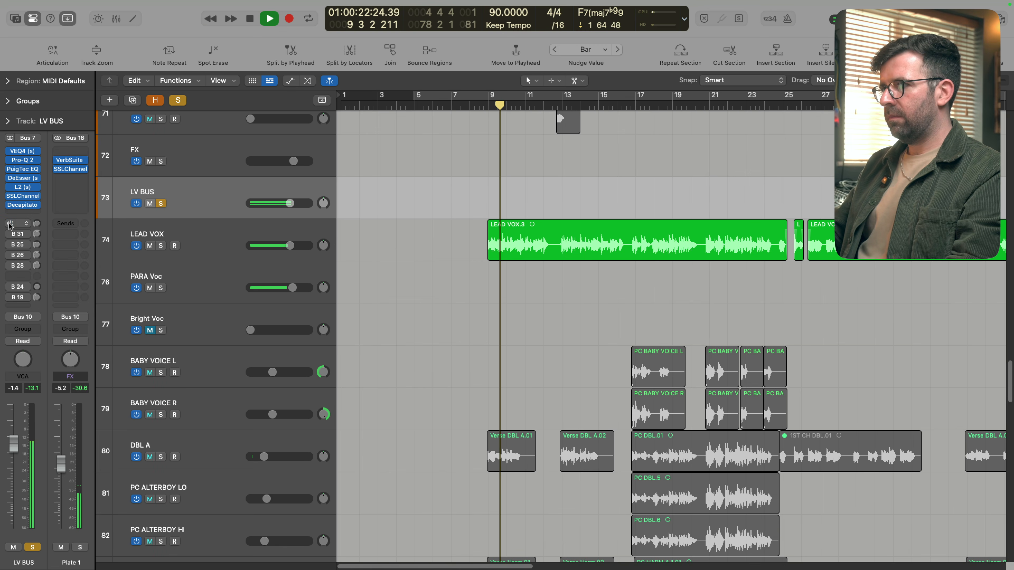
{"action": "left_click", "coordinate": [10, 225]}
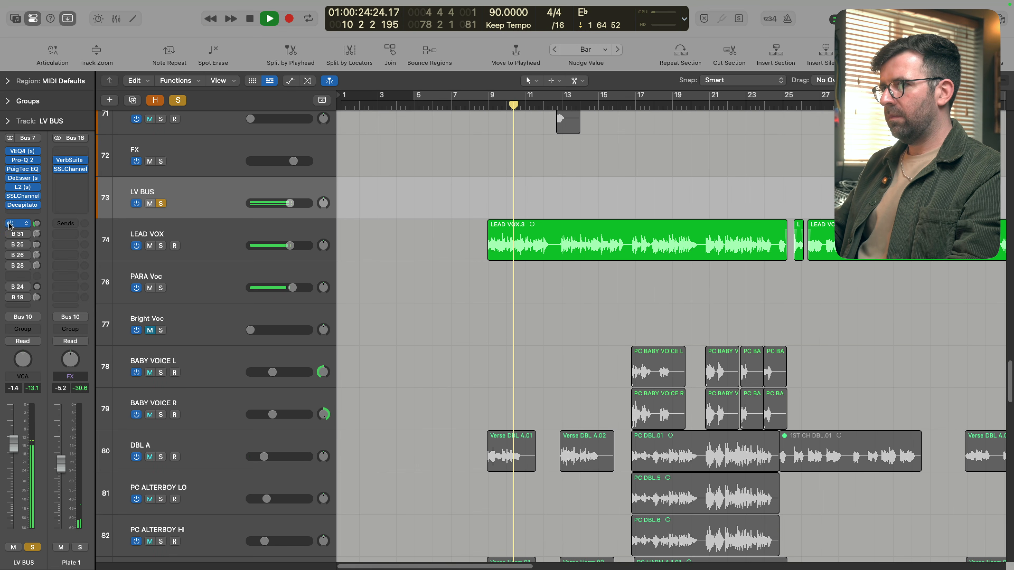
{"action": "key", "text": "s"}
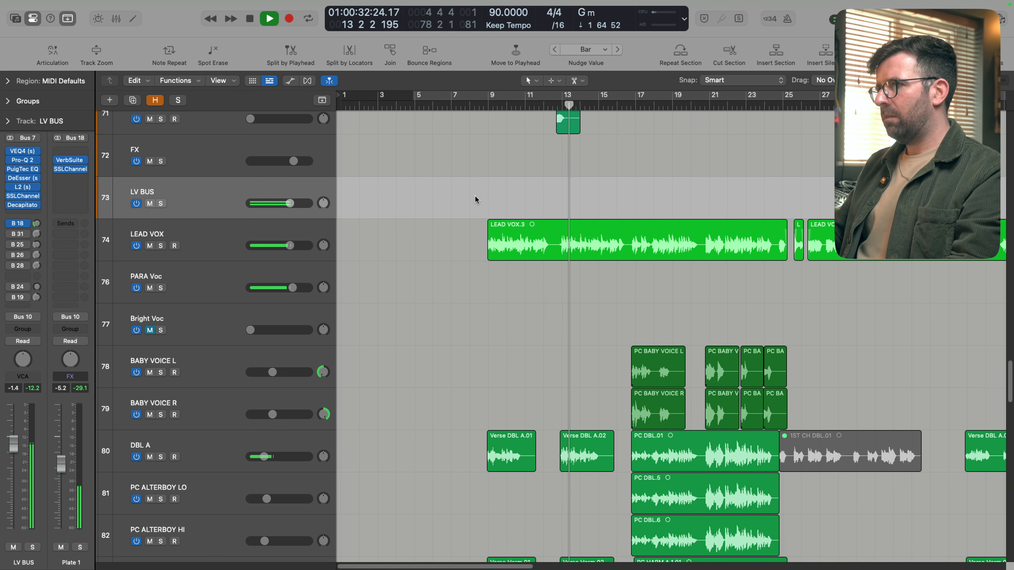
{"action": "key", "text": "s"}
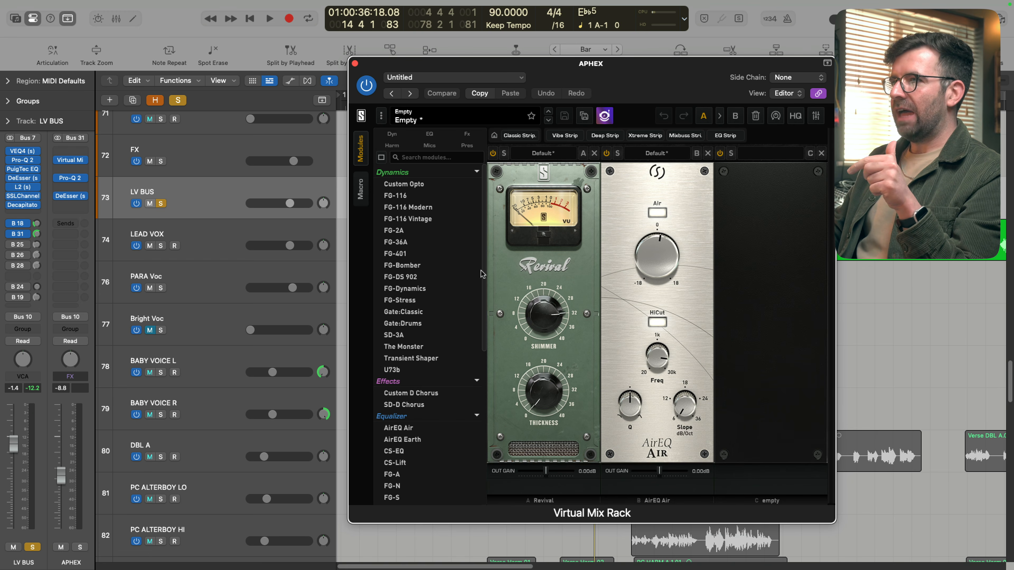
Open the Pro-Q 2 and the DeEsser on the APHEX channel to review their settings.
{"action": "left_click", "coordinate": [71, 179]}
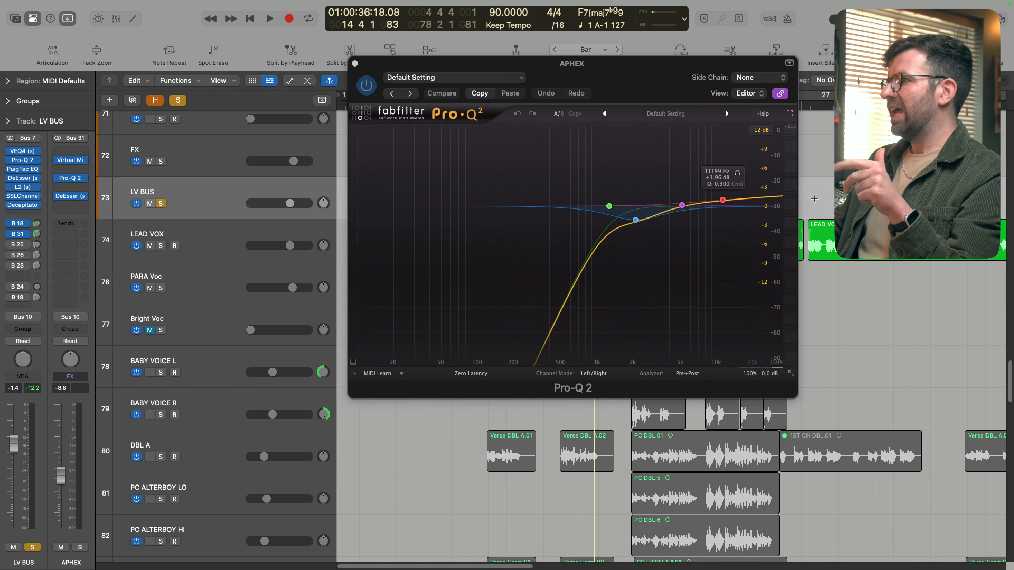
{"action": "left_click", "coordinate": [72, 197]}
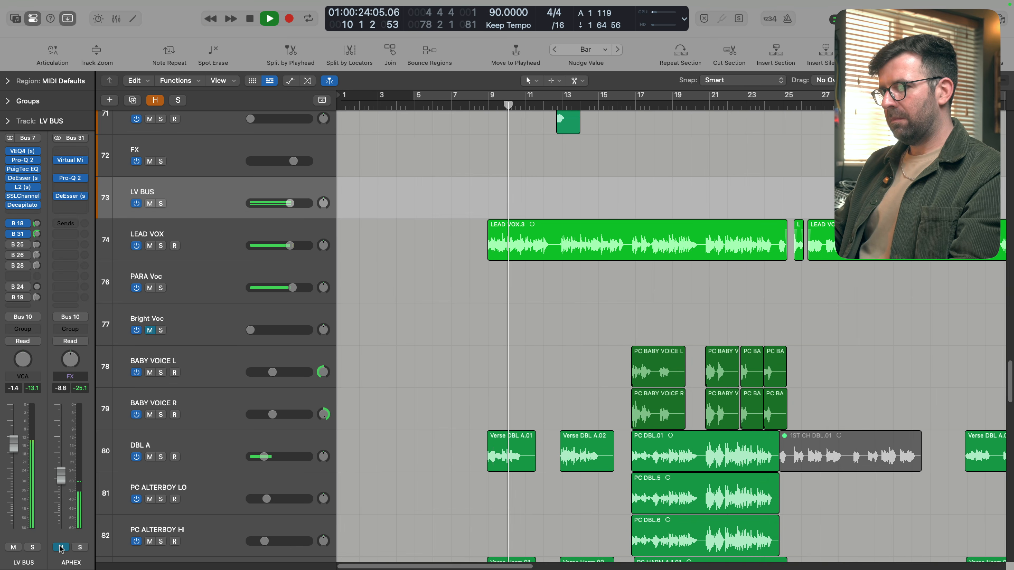
Compare the mix with the APHEX channel muted and unmuted, and lower its fader to -9.6 dB.
{"action": "left_click", "coordinate": [61, 547]}
{"action": "left_click", "coordinate": [61, 548]}
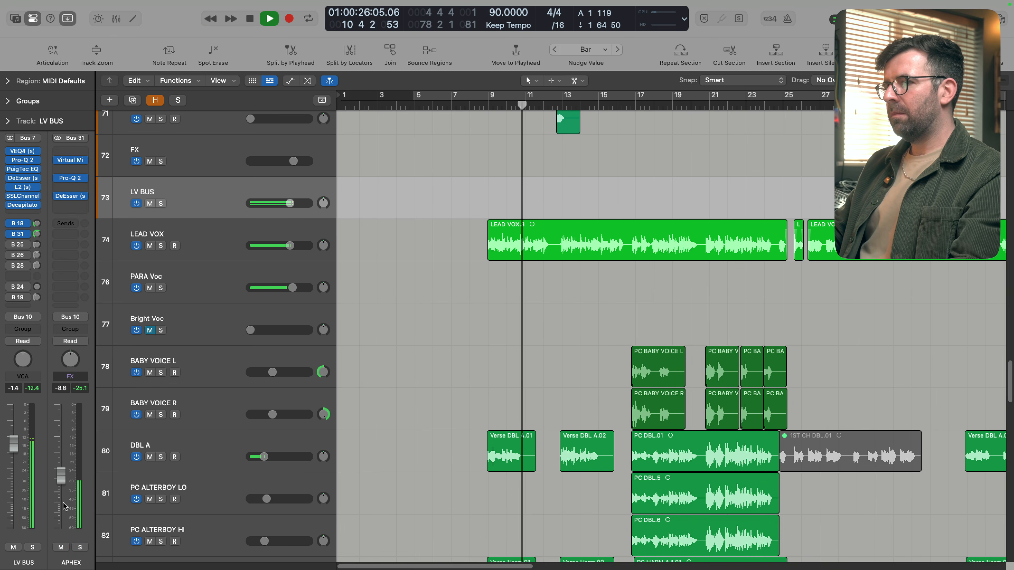
{"action": "left_click_drag", "start_coordinate": [61, 476], "coordinate": [61, 479]}
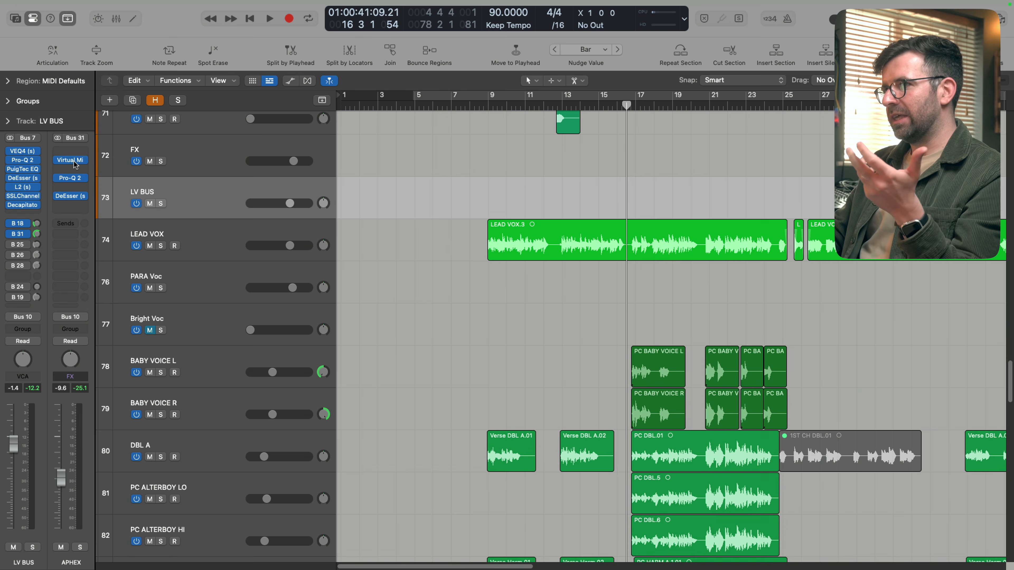
Open the Virtual Mix Rack on the APHEX channel.
{"action": "left_click", "coordinate": [70, 160]}
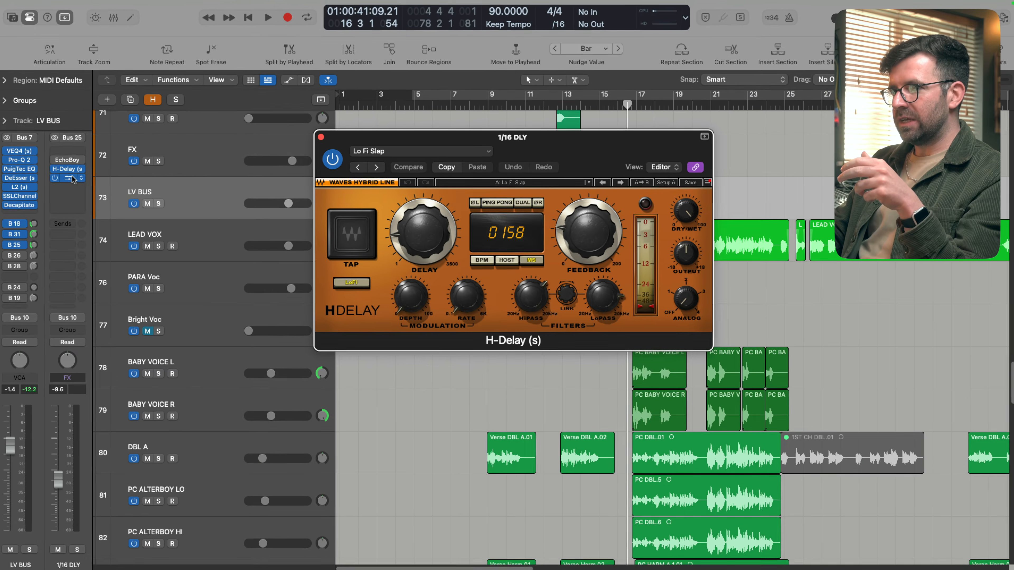
Open the SSLChannel on the 1/16 DLY channel to review its EQ settings.
{"action": "left_click", "coordinate": [72, 178]}
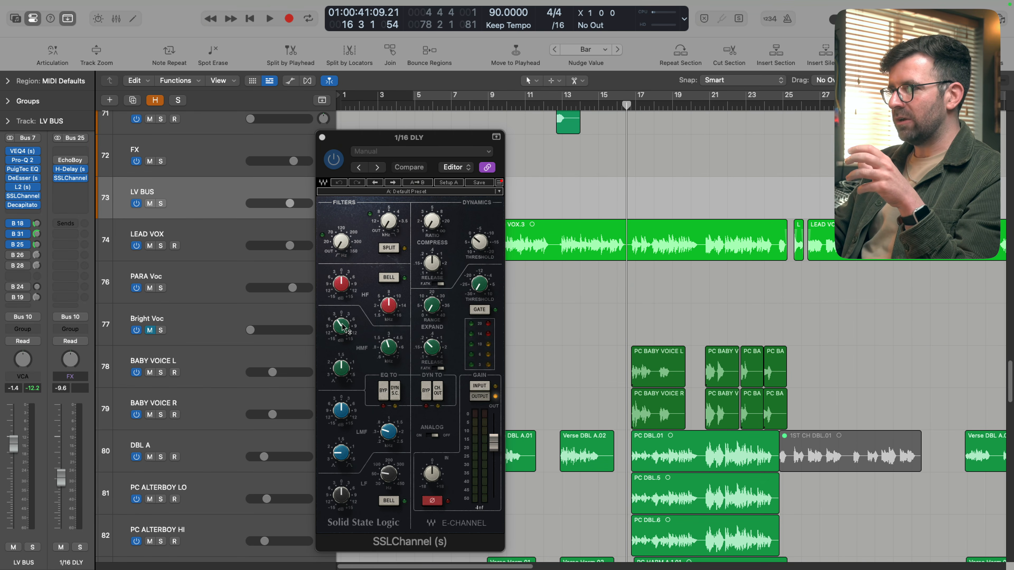
{"action": "left_click", "coordinate": [393, 351]}
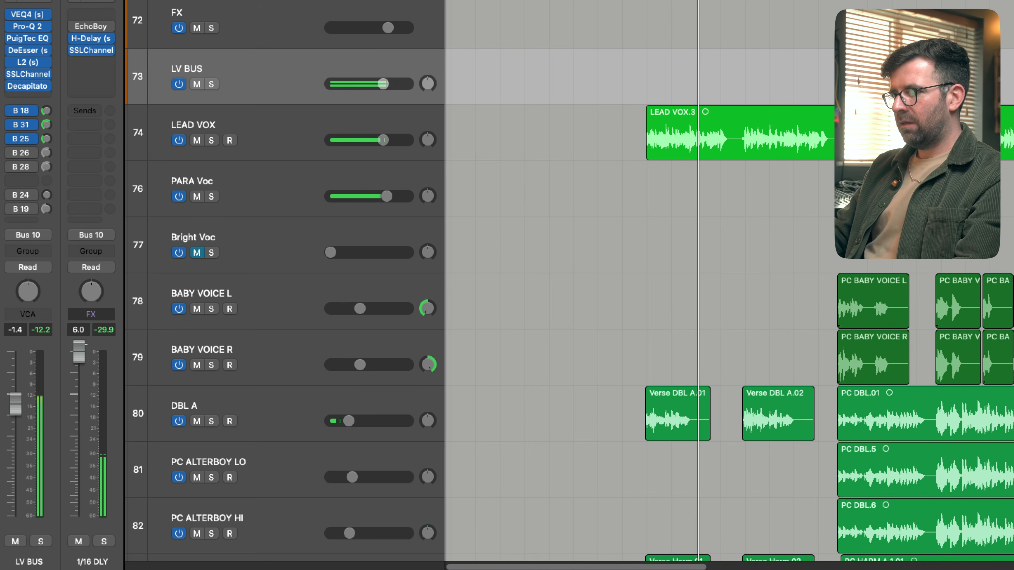
Set the 1/16 DLY fader to -6.8 dB, unsolo LV BUS and compare the full mix with the delay muted and unmuted.
{"action": "mouse_move", "coordinate": [79, 455]}
{"action": "left_mouse_down"}
{"action": "mouse_move", "coordinate": [79, 372]}
{"action": "mouse_move", "coordinate": [78, 439]}
{"action": "left_mouse_up"}
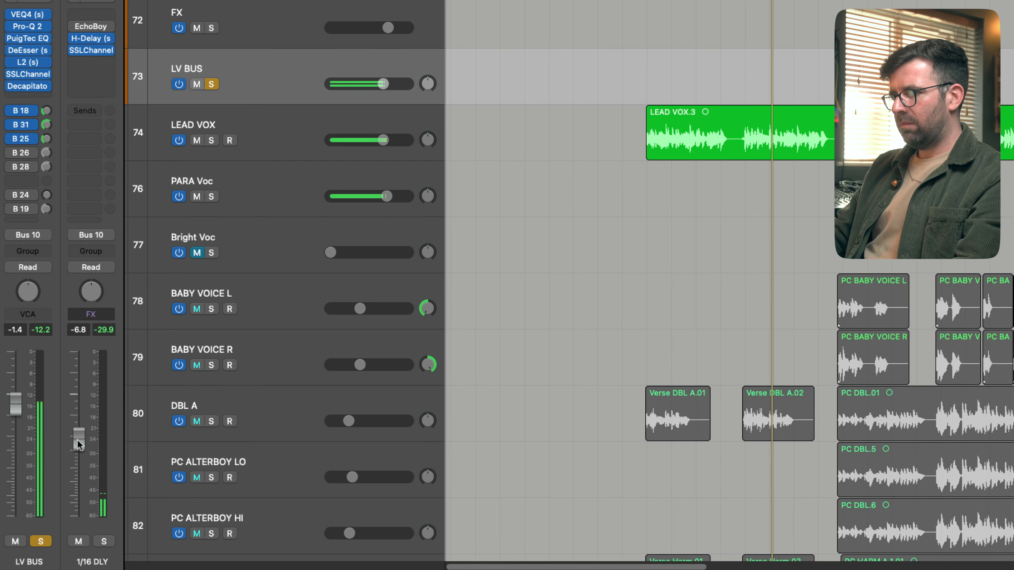
{"action": "left_click", "coordinate": [40, 541]}
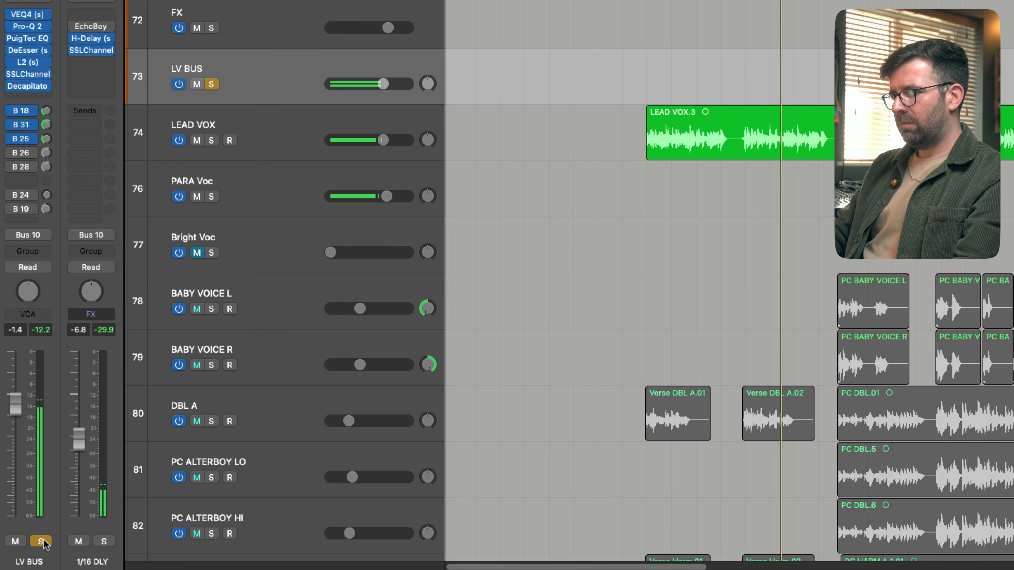
{"action": "left_click", "coordinate": [78, 541]}
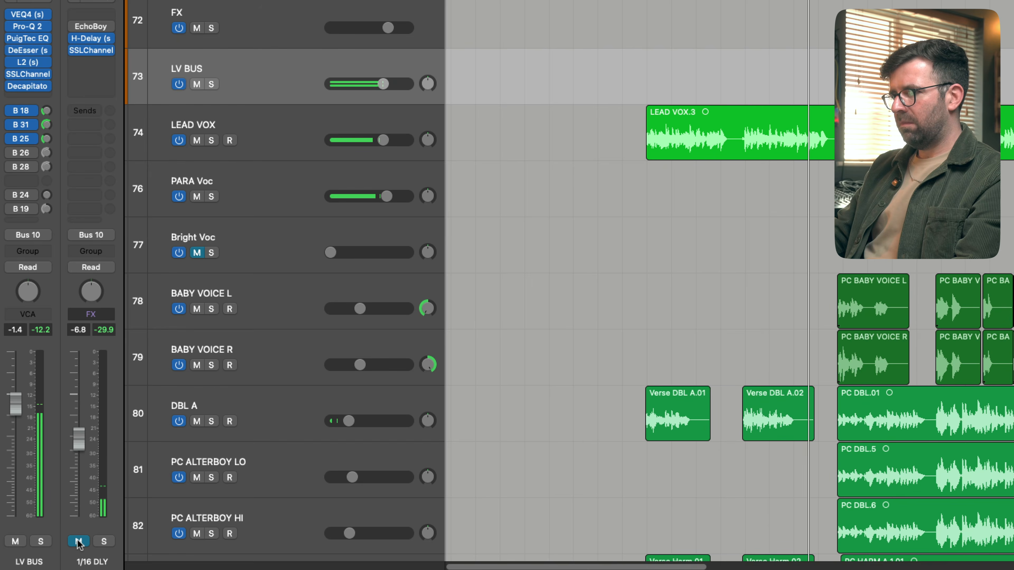
{"action": "left_click", "coordinate": [79, 542]}
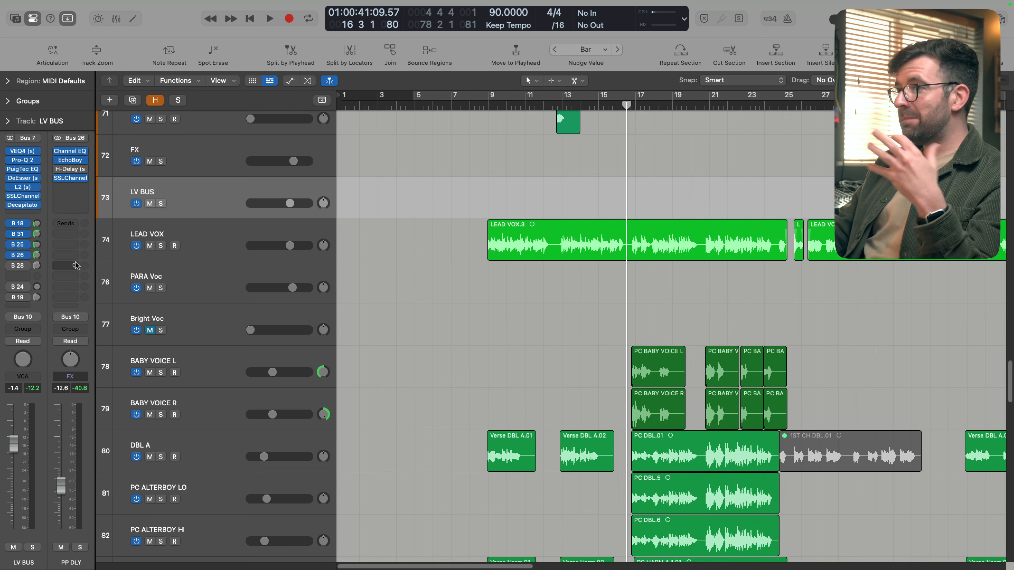
Open the Channel EQ and EchoBoy on the PP DLY channel, and expand EchoBoy's style edit section to review the settings.
{"action": "left_click", "coordinate": [70, 152]}
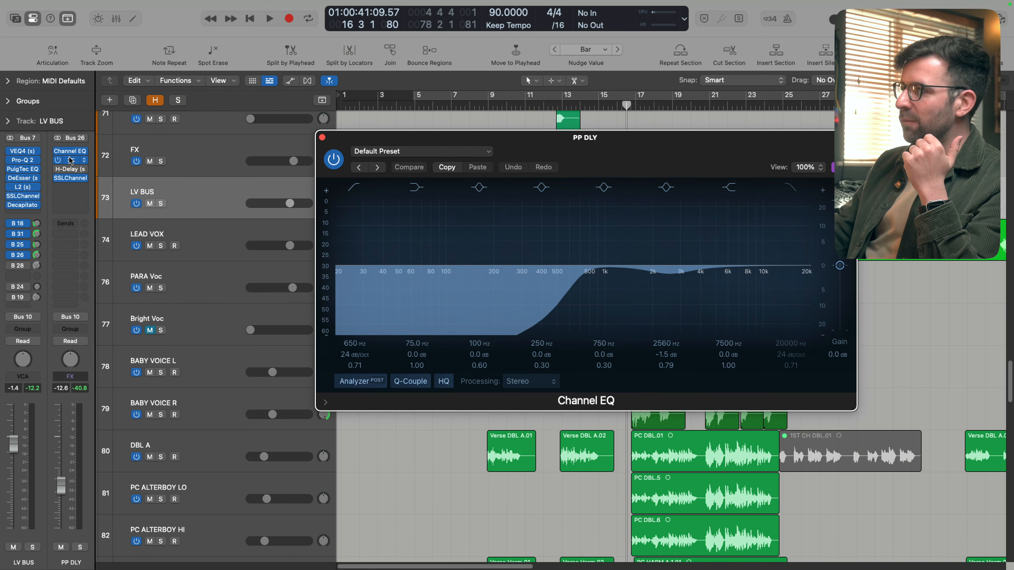
{"action": "left_click", "coordinate": [70, 160]}
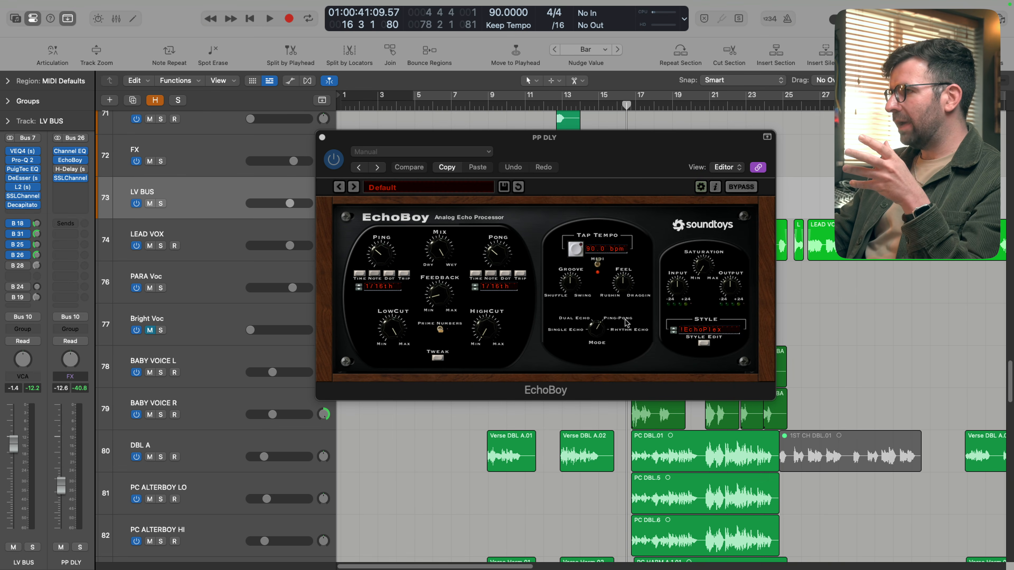
{"action": "left_click", "coordinate": [703, 342]}
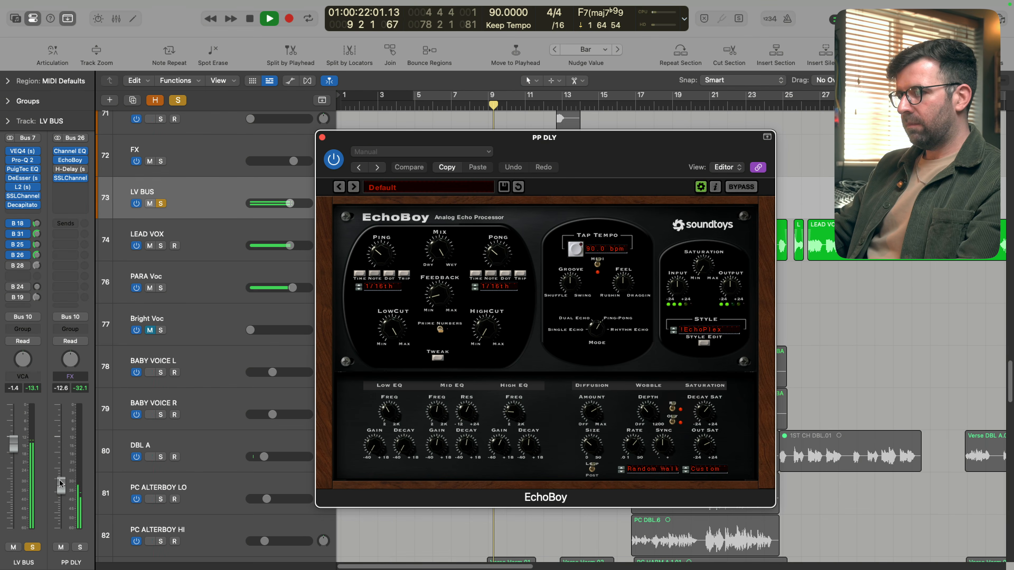
Audition the PP DLY channel muted and unmuted, with LV BUS soloed and in the full mix, and set its fader to -11.2 dB.
{"action": "left_click_drag", "start_coordinate": [61, 483], "coordinate": [61, 440]}
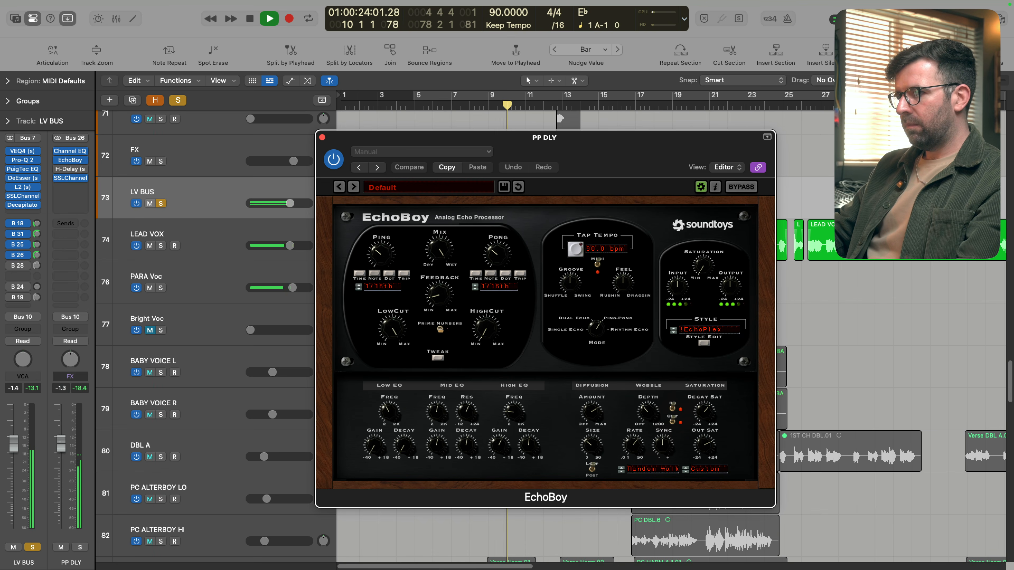
{"action": "left_click", "coordinate": [70, 536]}
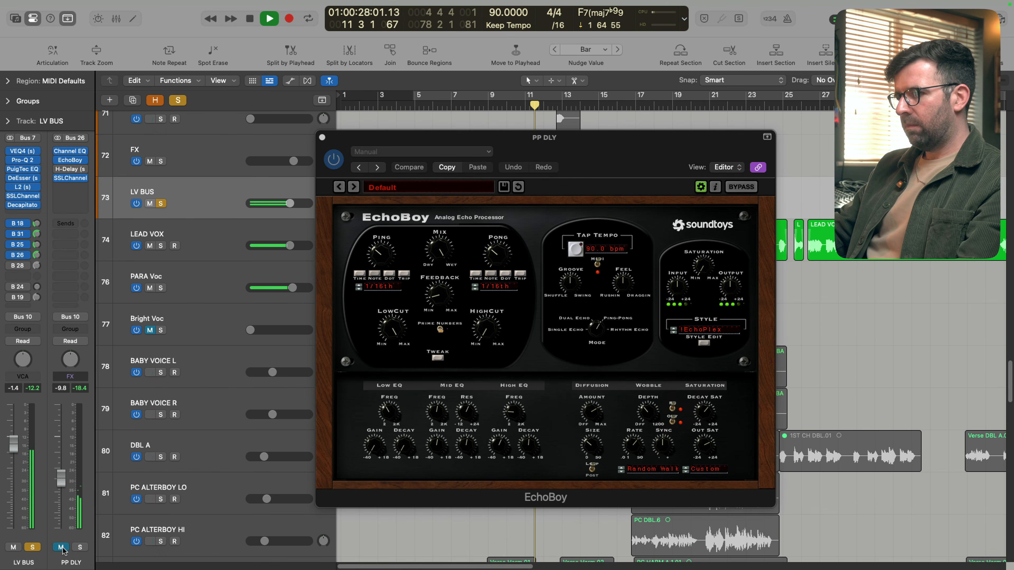
{"action": "key", "text": "s"}
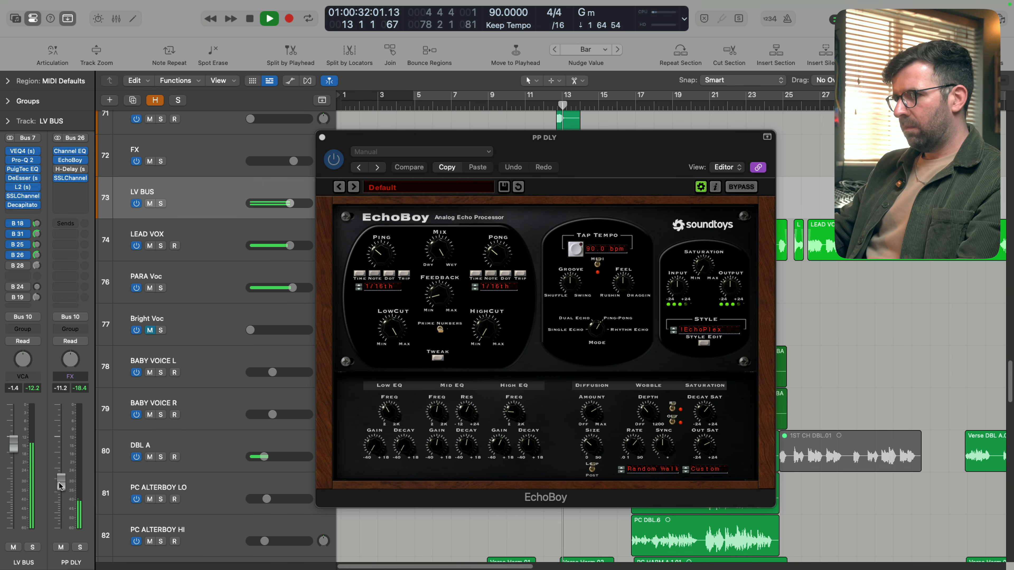
{"action": "left_click", "coordinate": [61, 547]}
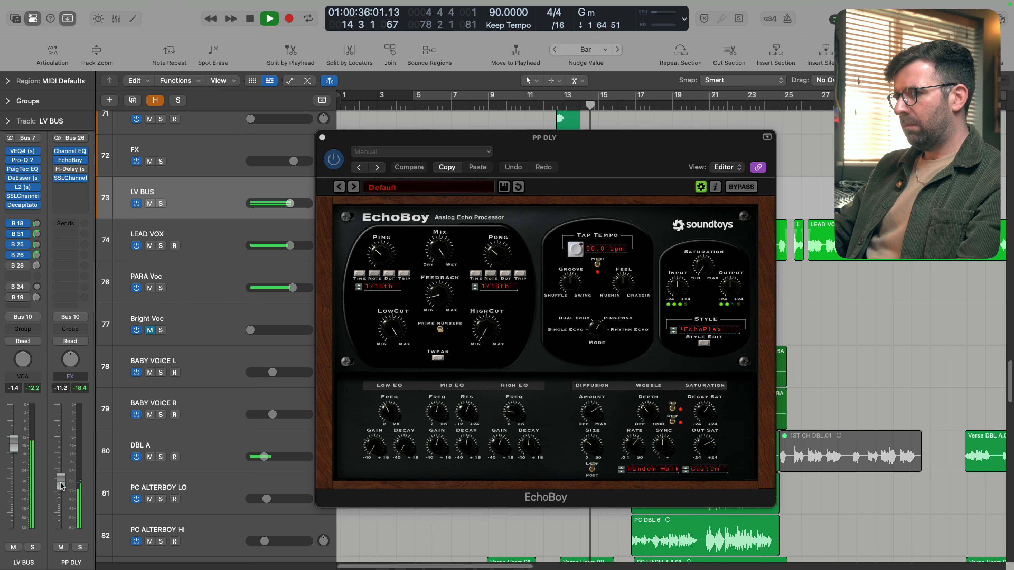